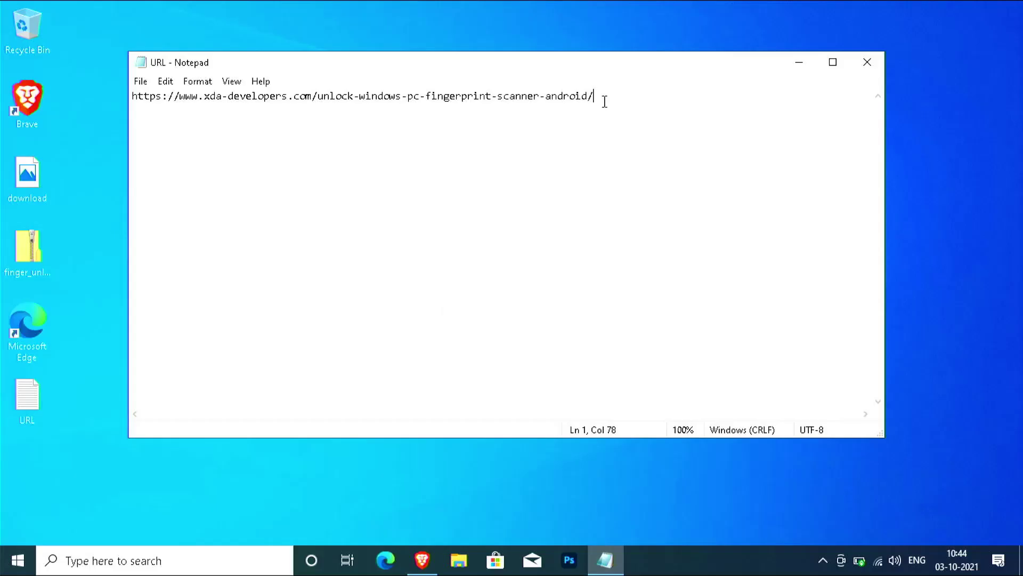
Step: Copy the XDA Developers fingerprint-scanner article URL from the Notepad note
drag(603, 96, 133, 96)
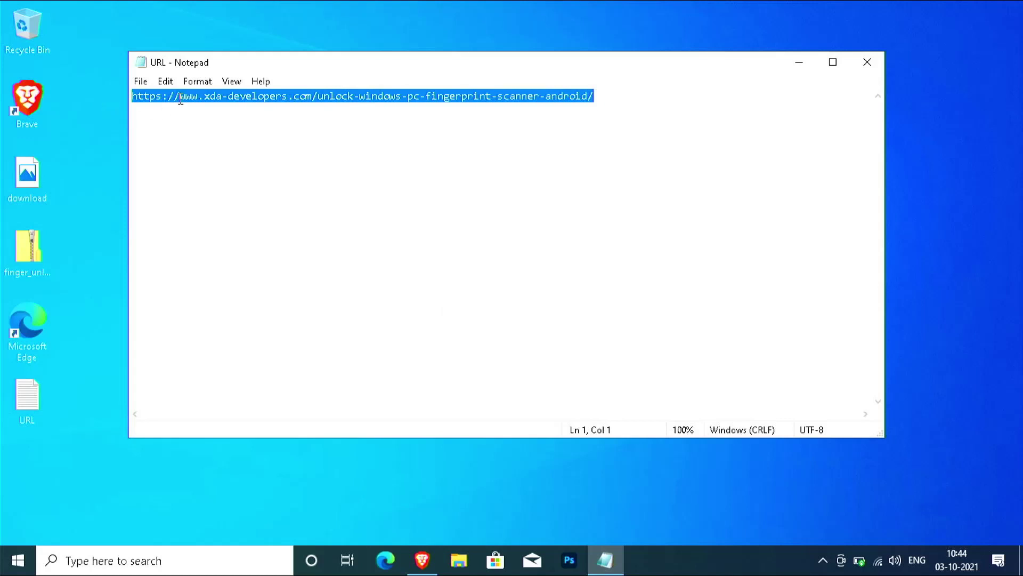
right_click(182, 96)
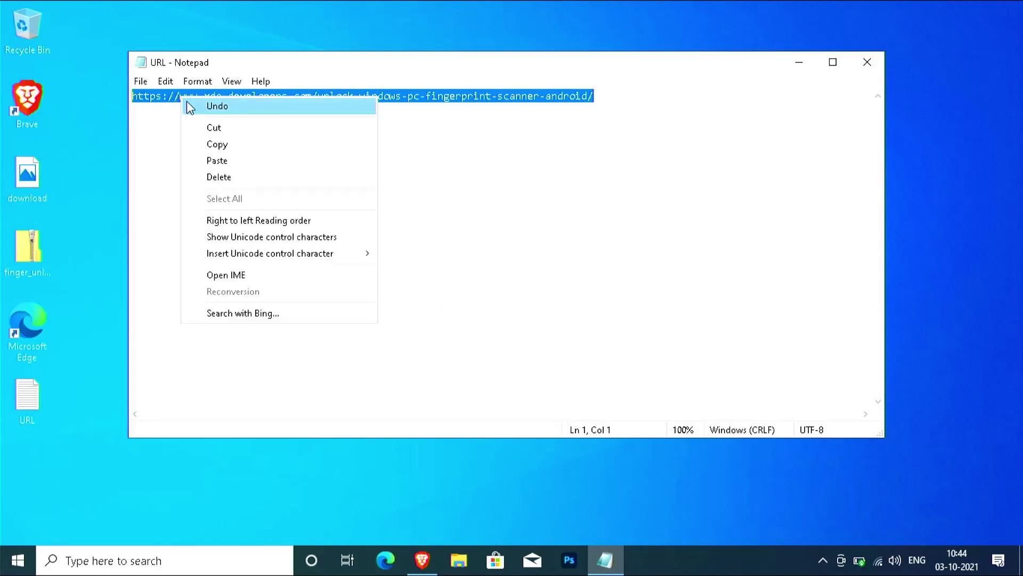
click(222, 147)
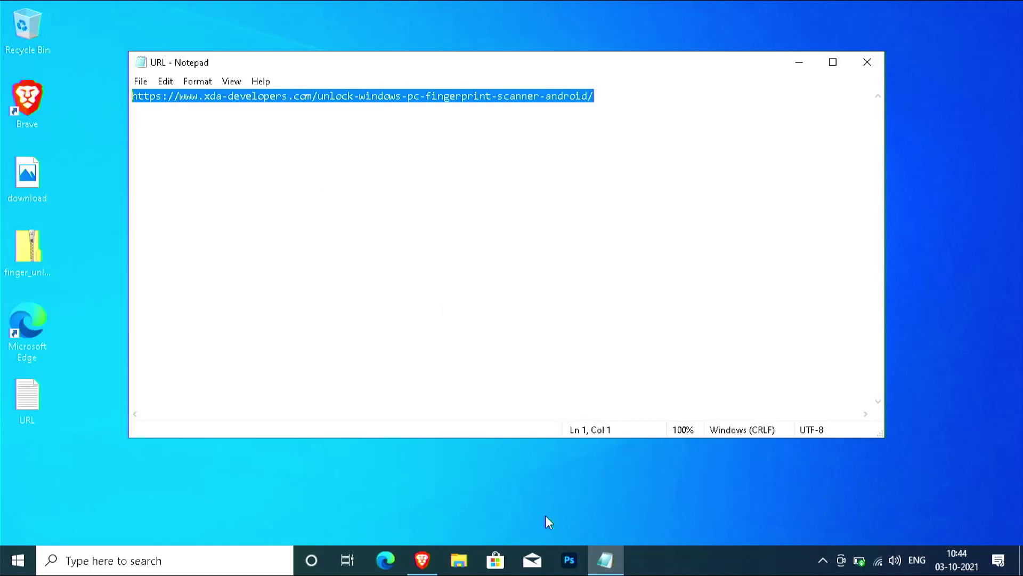
Step: Paste the copied address into Brave and load the XDA fingerprint-scanner article
click(425, 560)
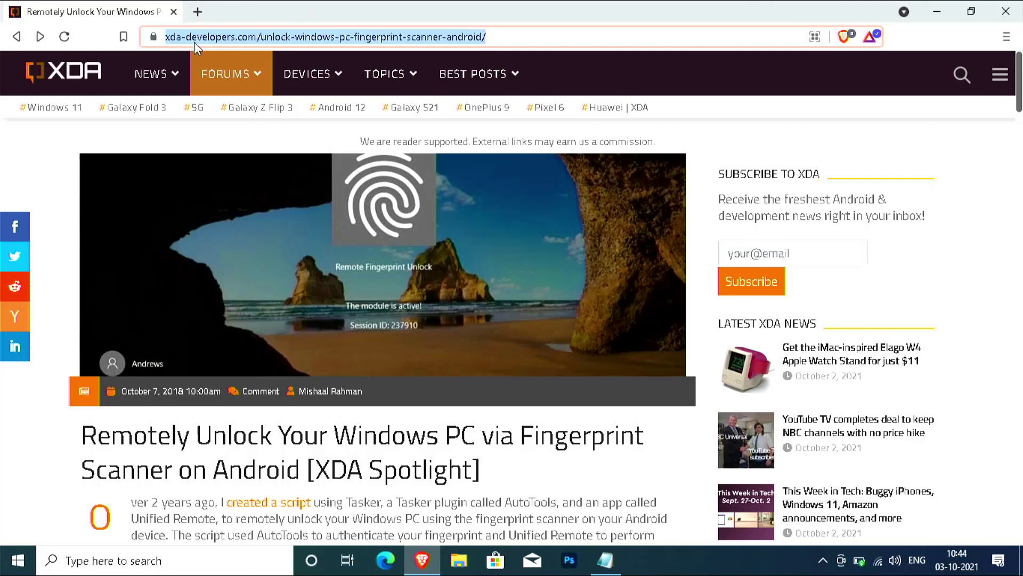
key(ctrl+v)
key(Return)
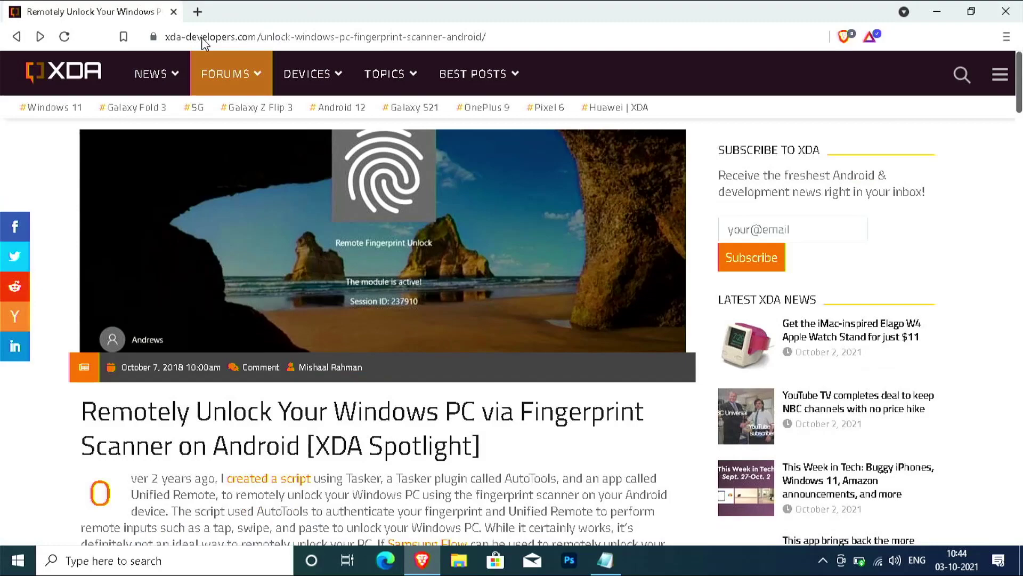
Step: Scroll to 'How to setup Remote Fingerprint Unlock' and highlight the Remote Fingerprint Unlock link text
scroll(522, 224, down, 12)
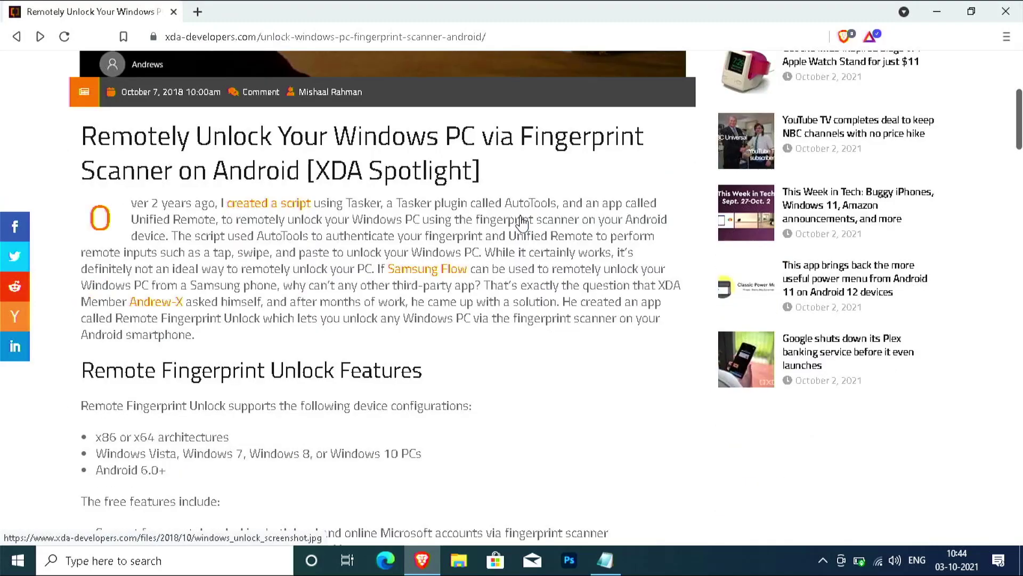
scroll(523, 221, down, 4)
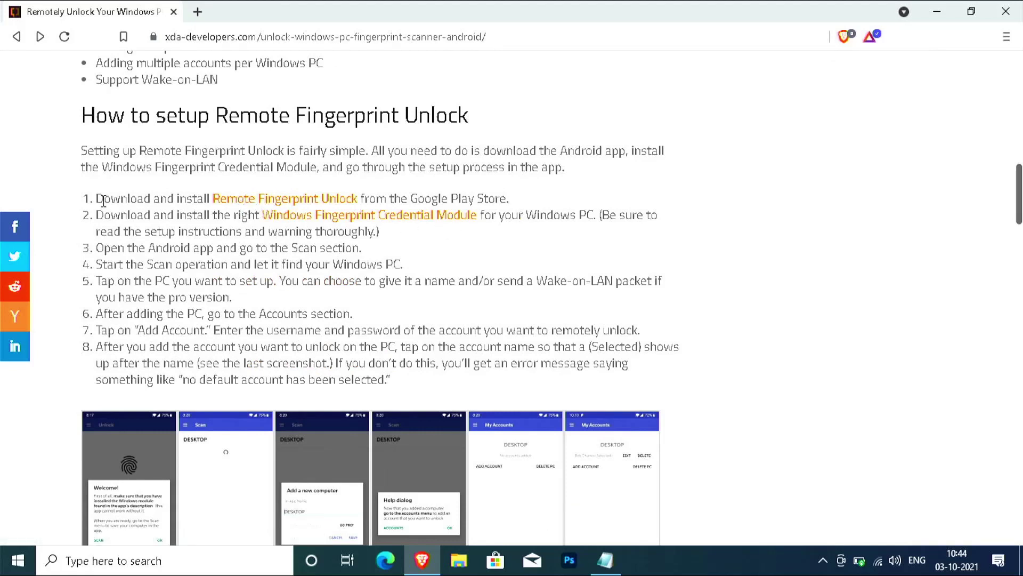
drag(100, 199, 517, 201)
click(247, 191)
drag(213, 199, 357, 199)
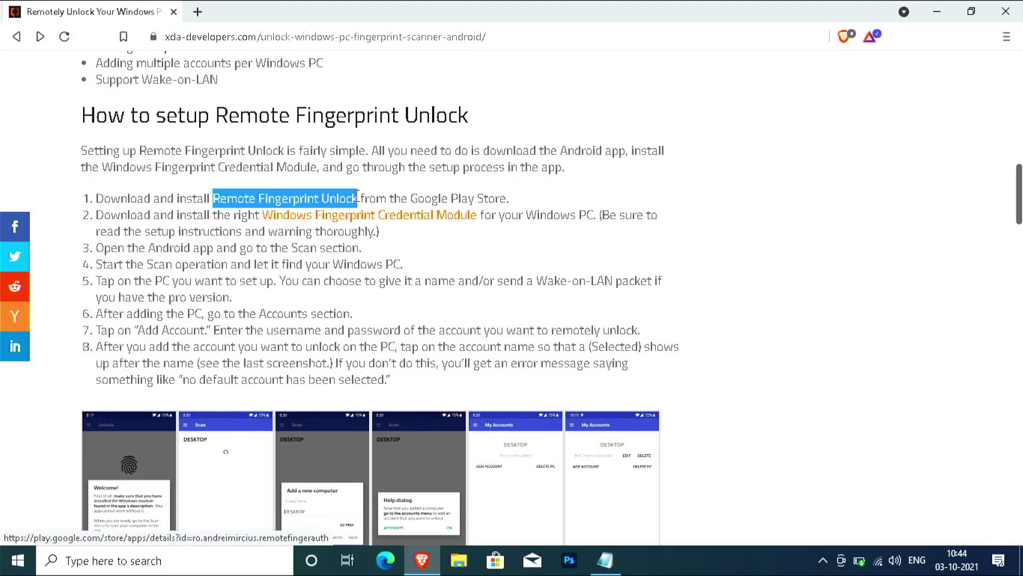
Step: Open the Windows Fingerprint Credential Module Drive folder and download finger_unlock_1.3.0.zip
click(289, 217)
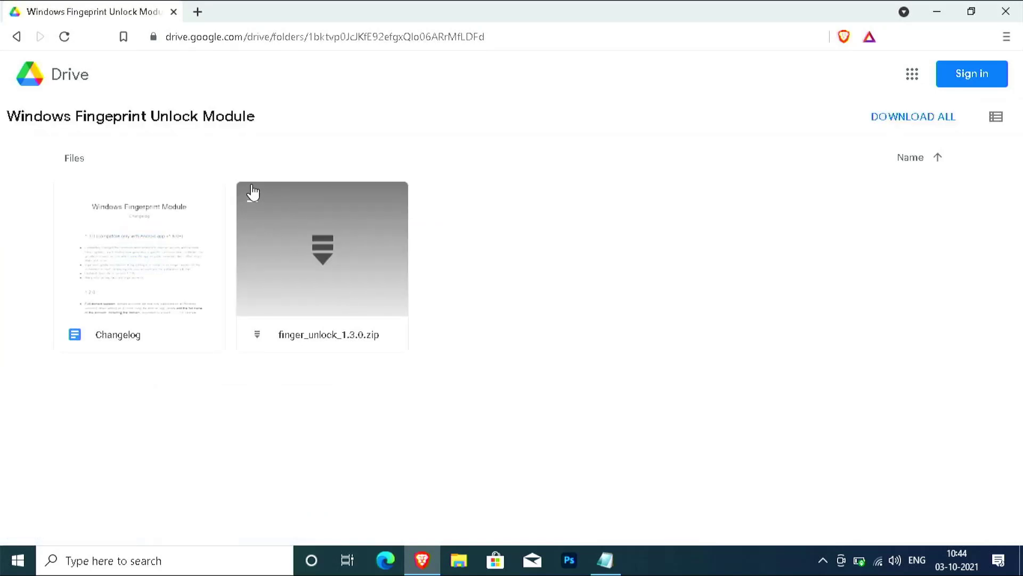
click(253, 192)
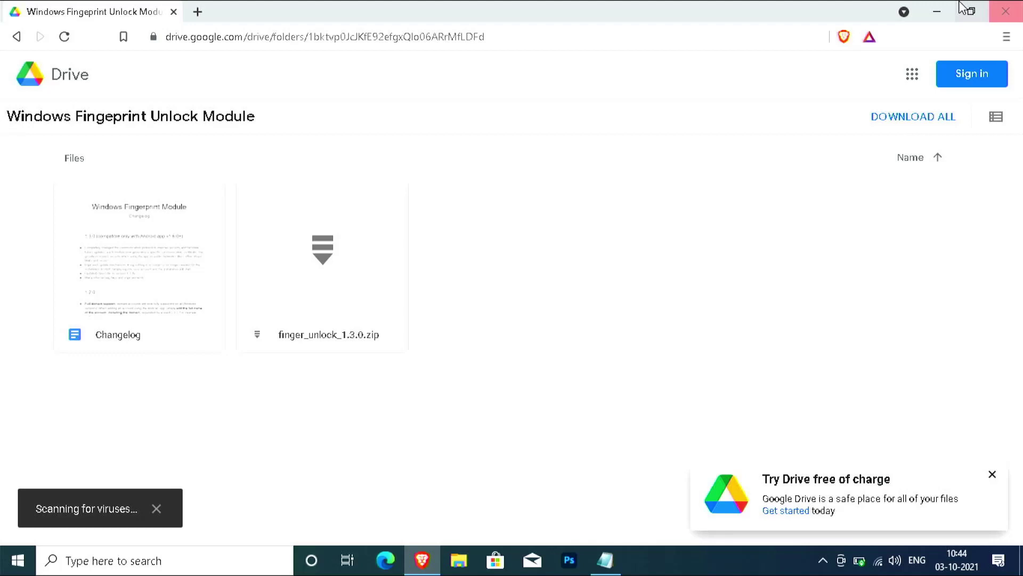
Step: Close the browser and extract finger_unlock_1.3.0.zip from File Explorer onto the Desktop
click(1006, 15)
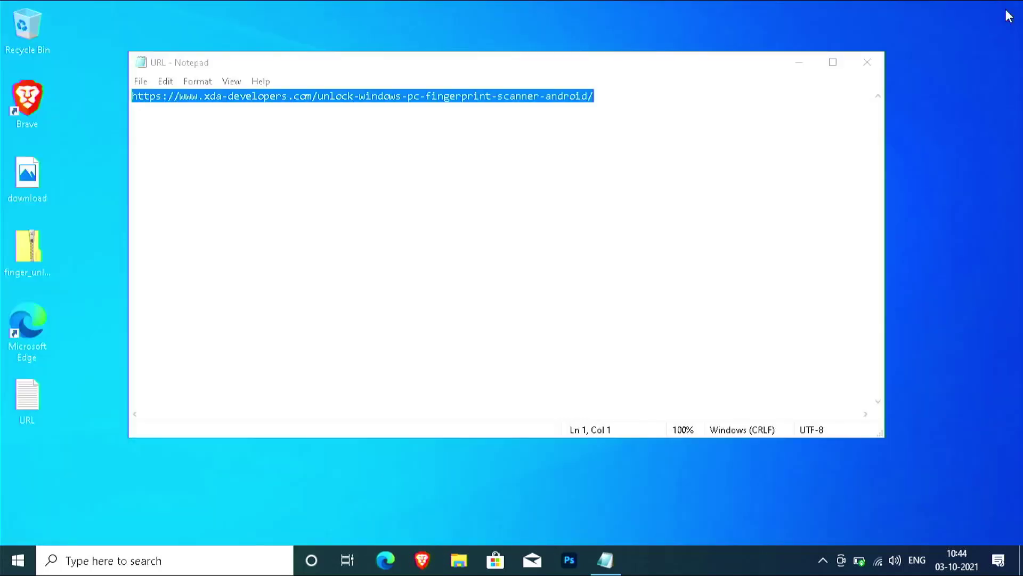
click(458, 560)
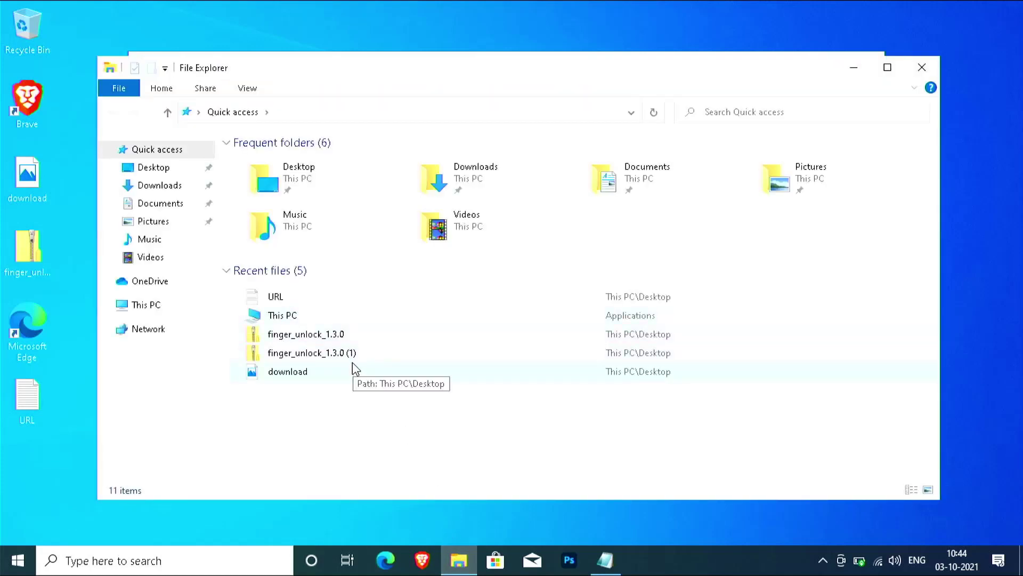
click(333, 339)
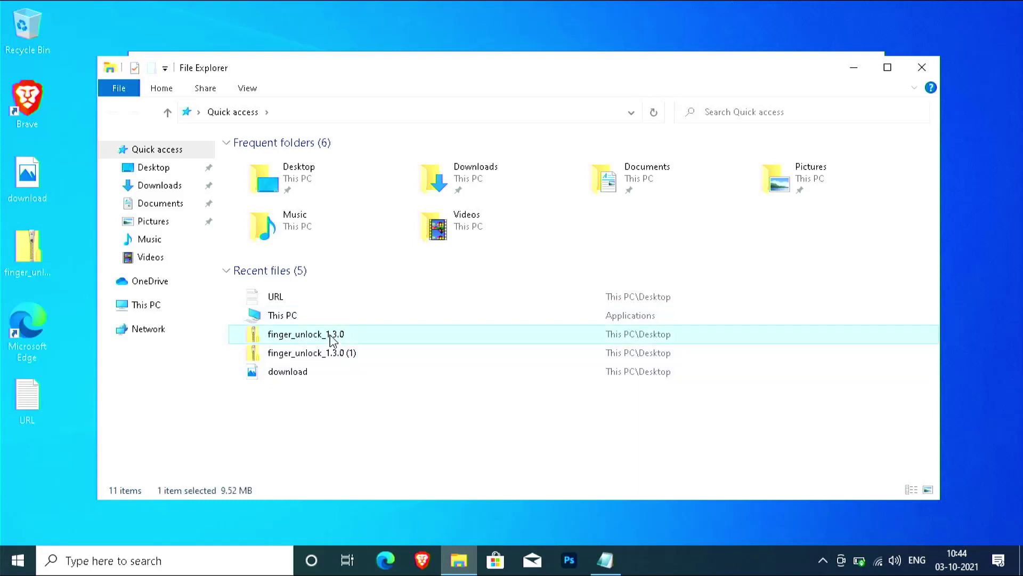
right_click(330, 338)
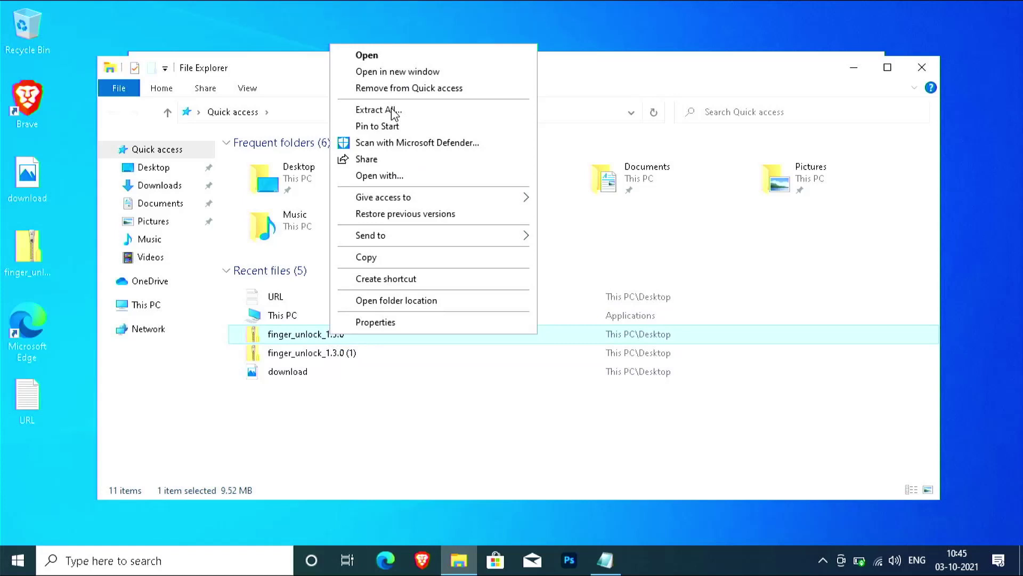
click(378, 109)
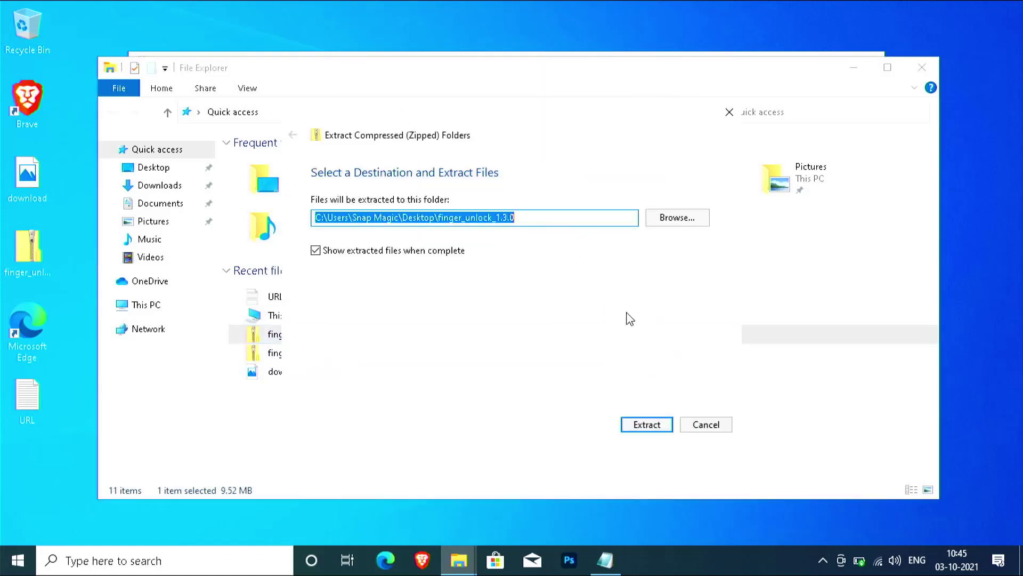
click(684, 215)
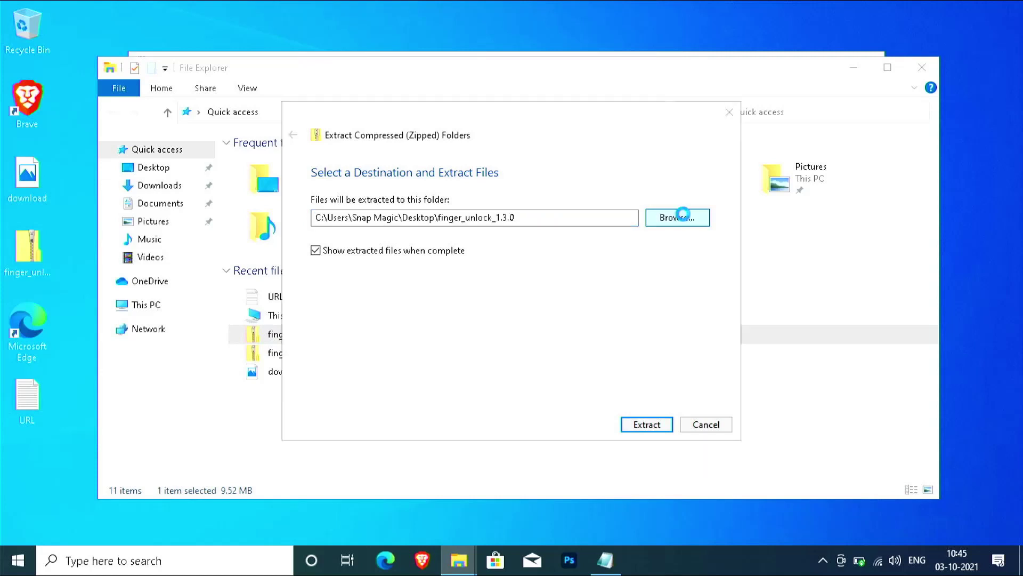
click(348, 240)
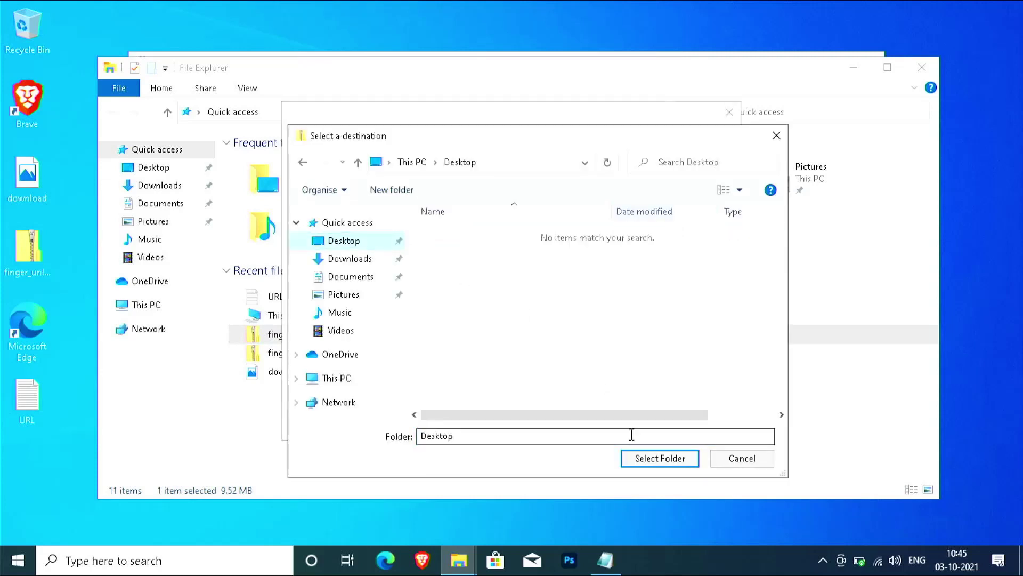
click(661, 460)
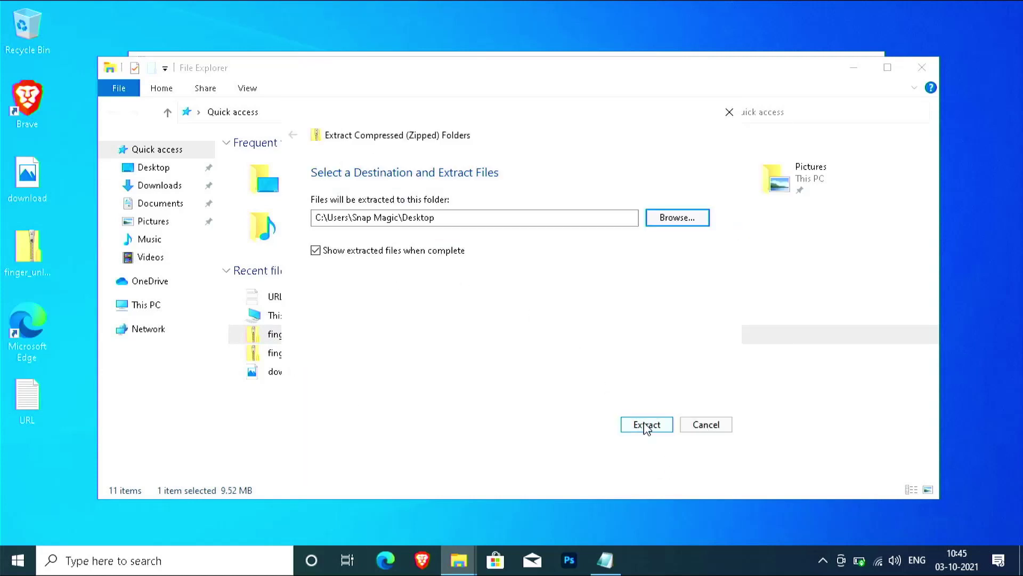
click(647, 425)
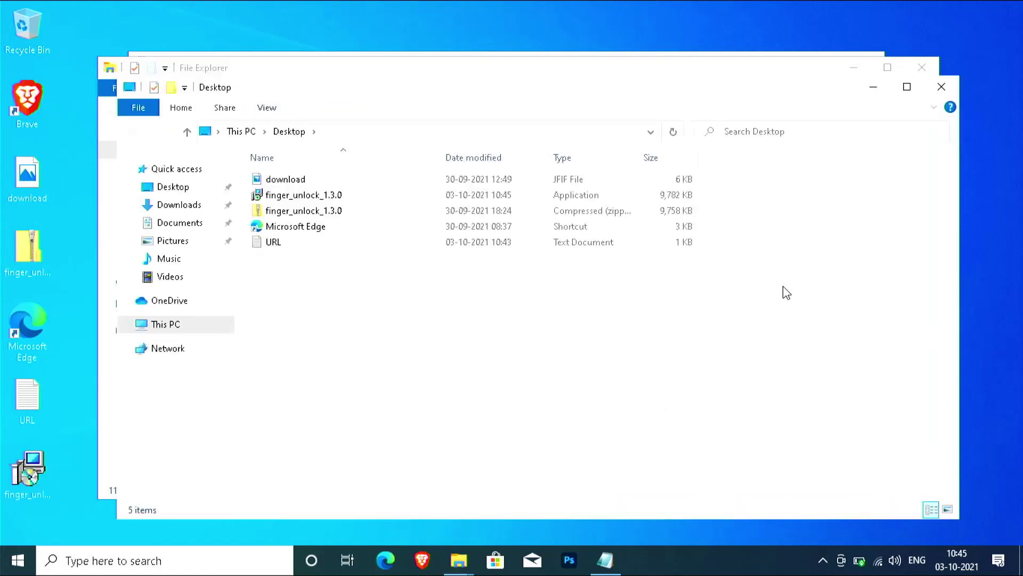
Step: Clear the desktop and launch the finger_unlock_1.3.0 installer, allowing it through UAC
click(942, 91)
click(922, 68)
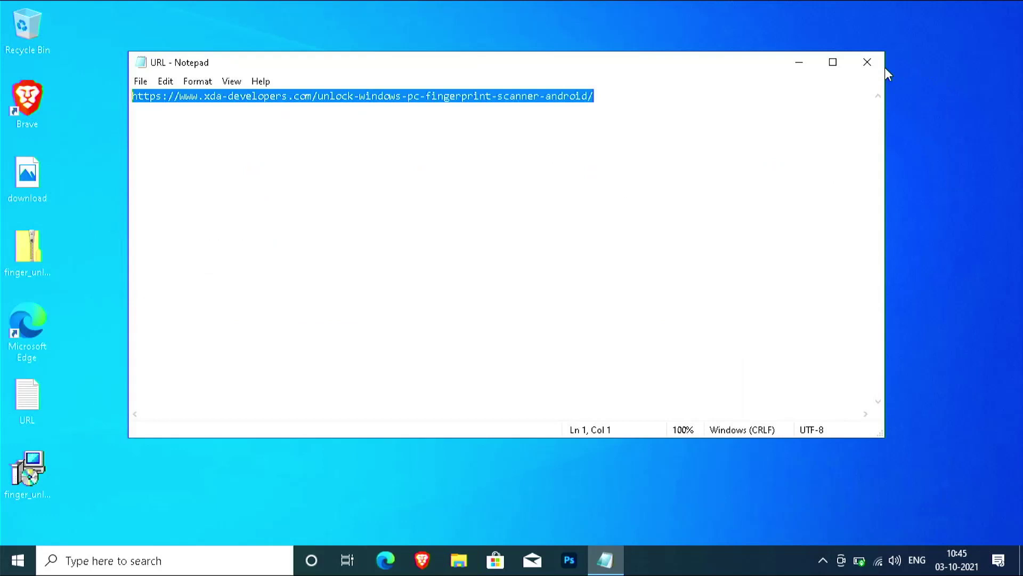
click(870, 64)
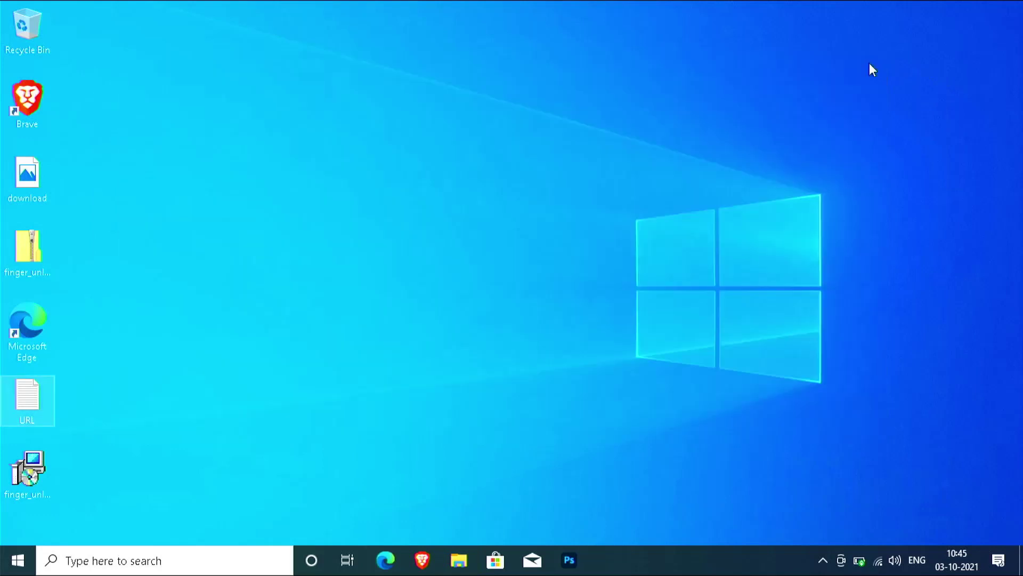
click(28, 478)
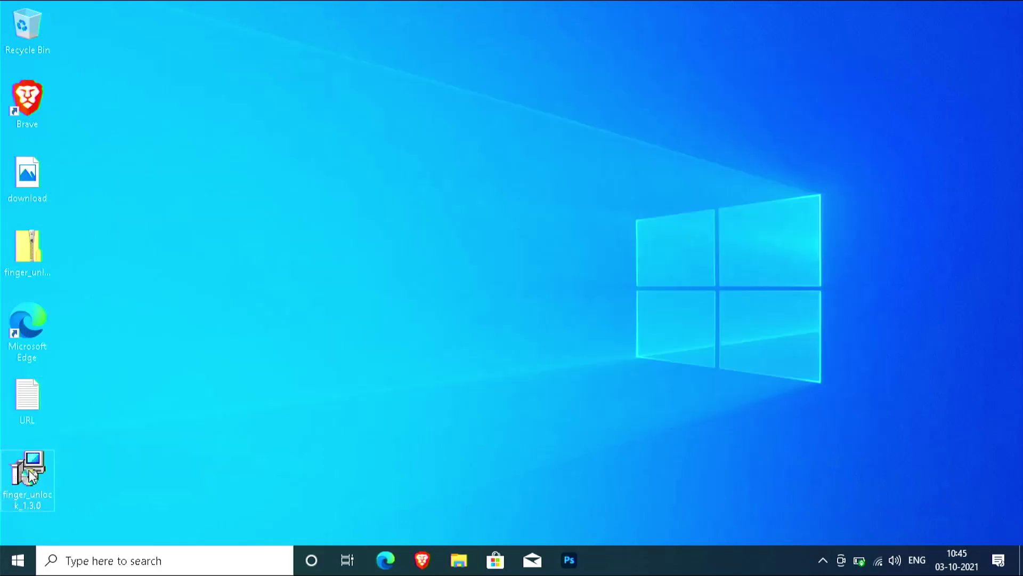
double_click(31, 476)
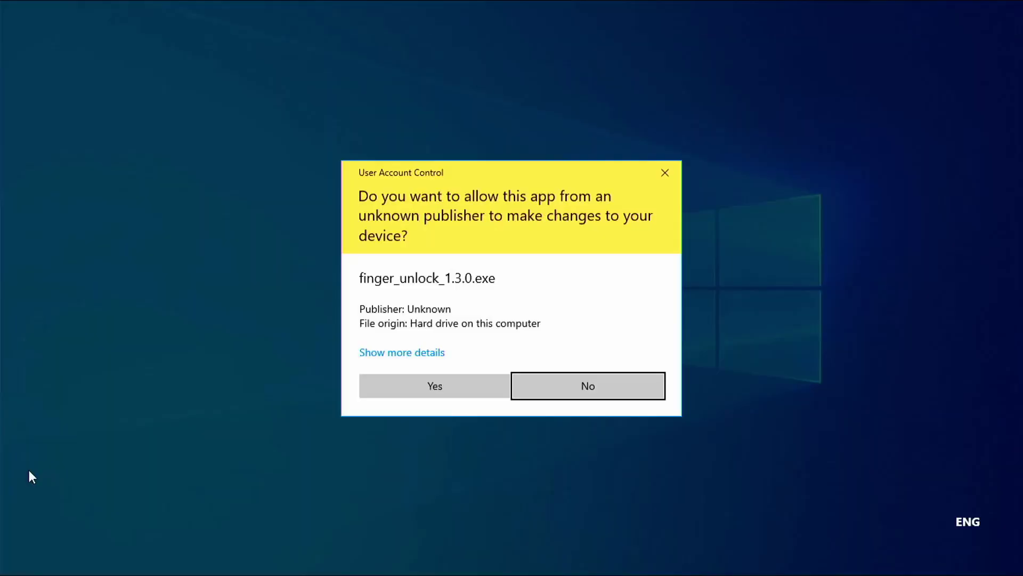
click(418, 386)
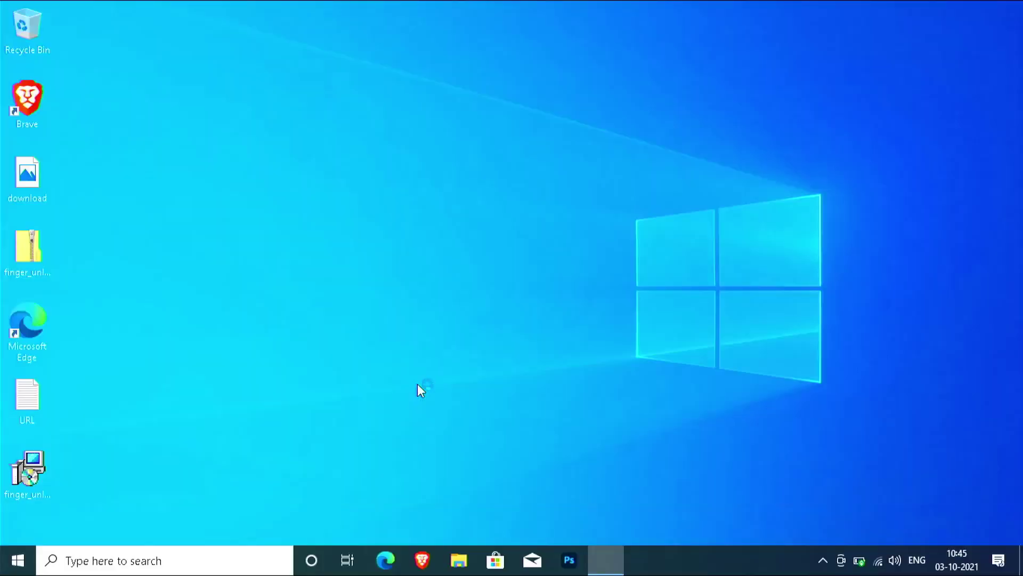
Step: Install Fingerprint Unlock Module 1.3.0, allow its firewall exceptions, and finish setup
click(591, 400)
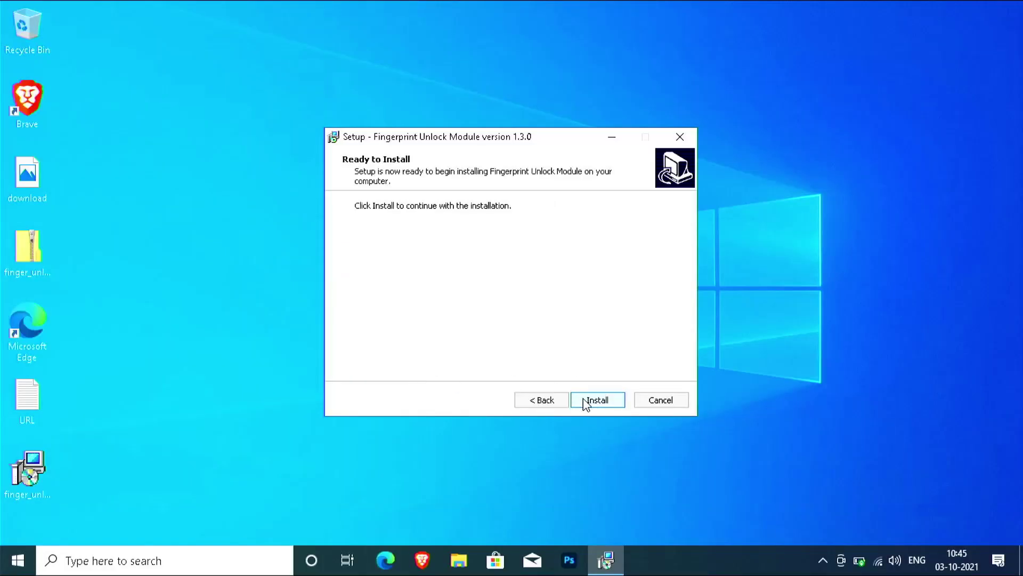
click(593, 400)
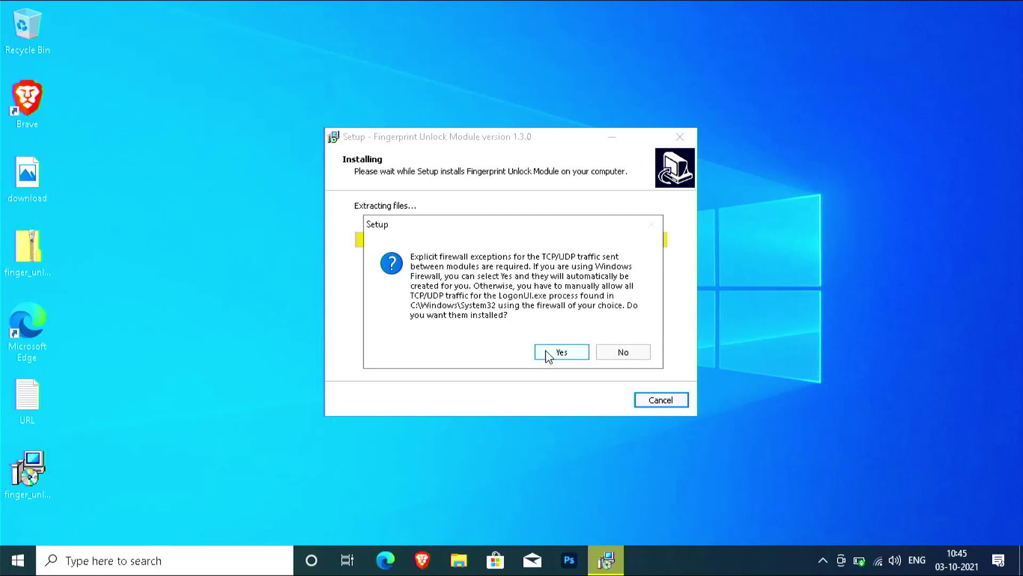
click(561, 354)
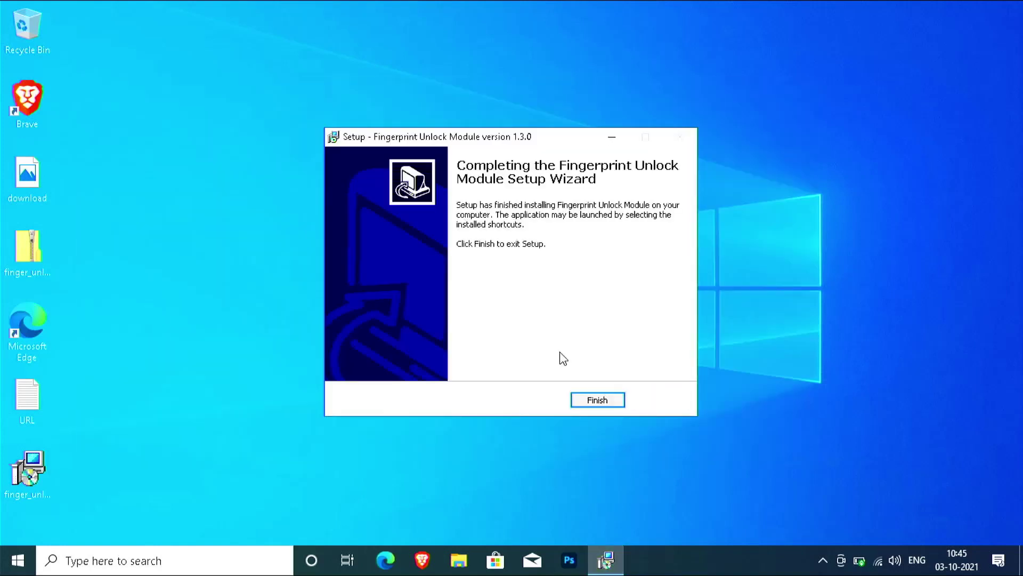
click(609, 399)
drag(565, 326, 597, 341)
Step: Search the Play Store for 'remote finger' and install Remote Fingerprint Unlock on the phone
drag(453, 320, 533, 320)
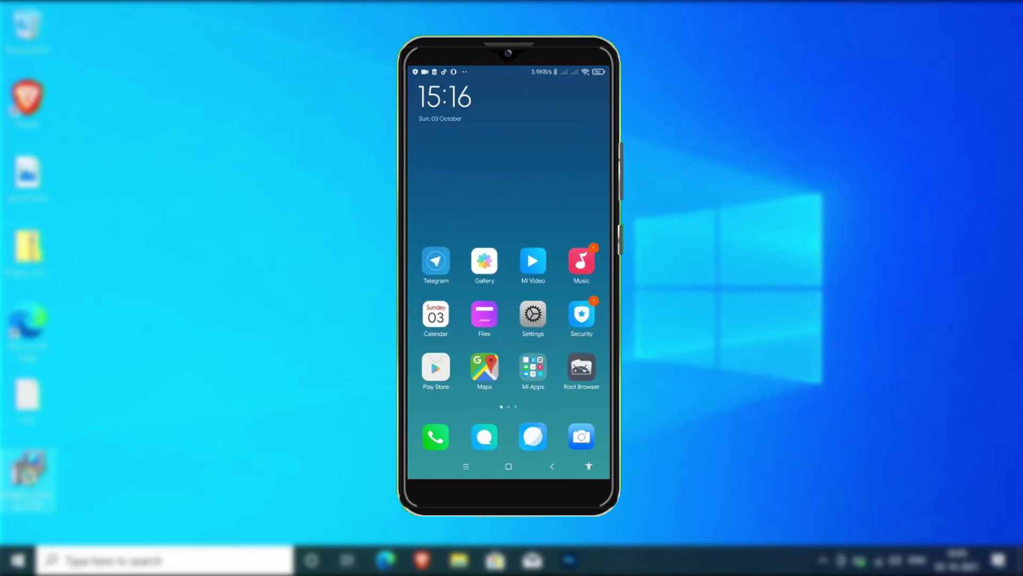
click(431, 359)
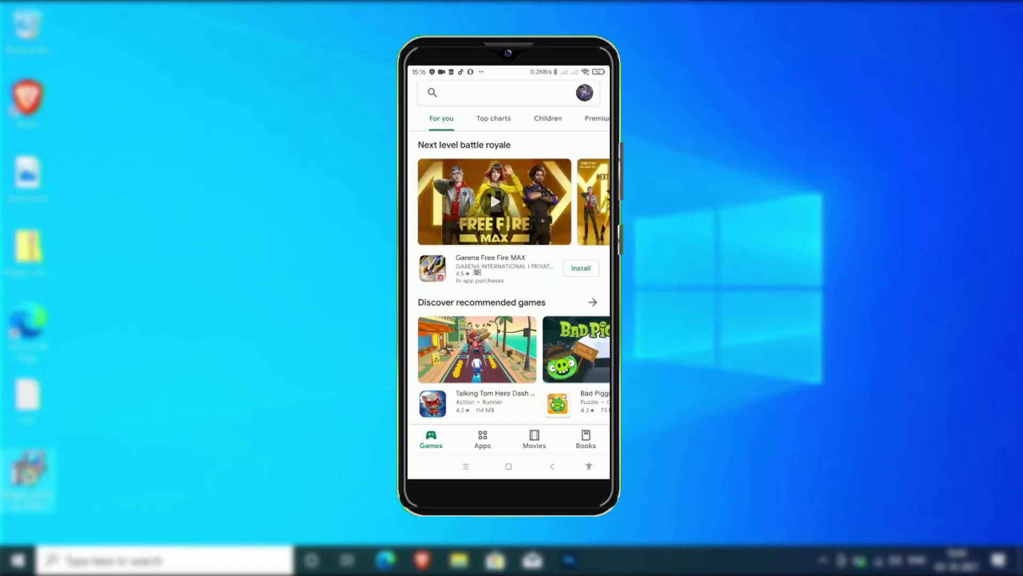
click(470, 91)
text(remote finger)
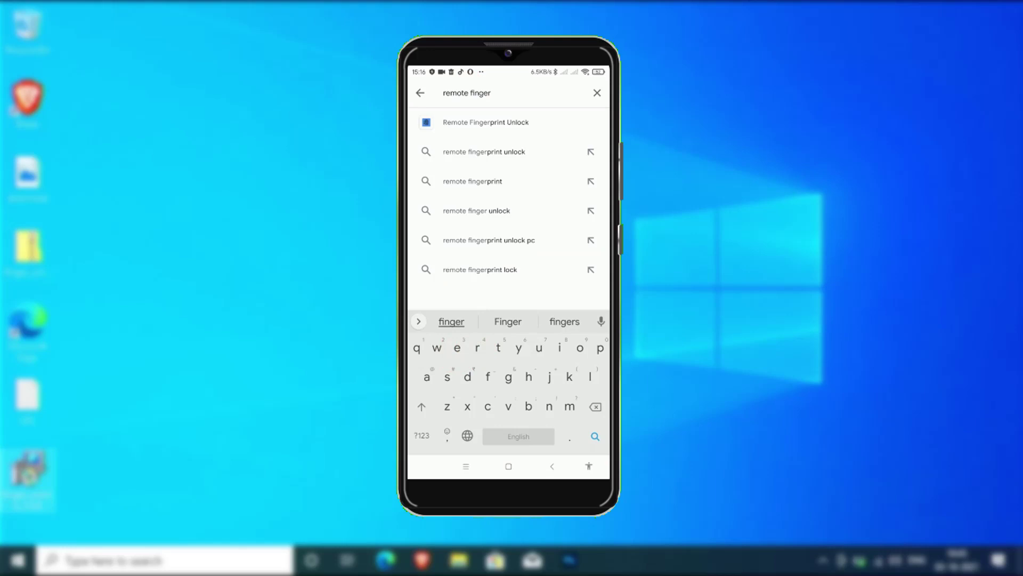
click(485, 125)
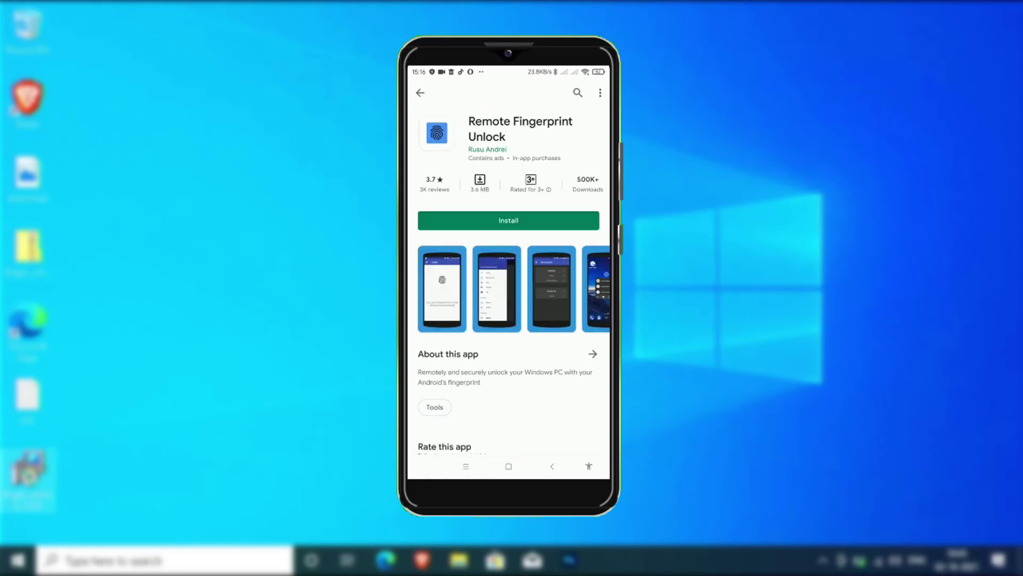
click(523, 219)
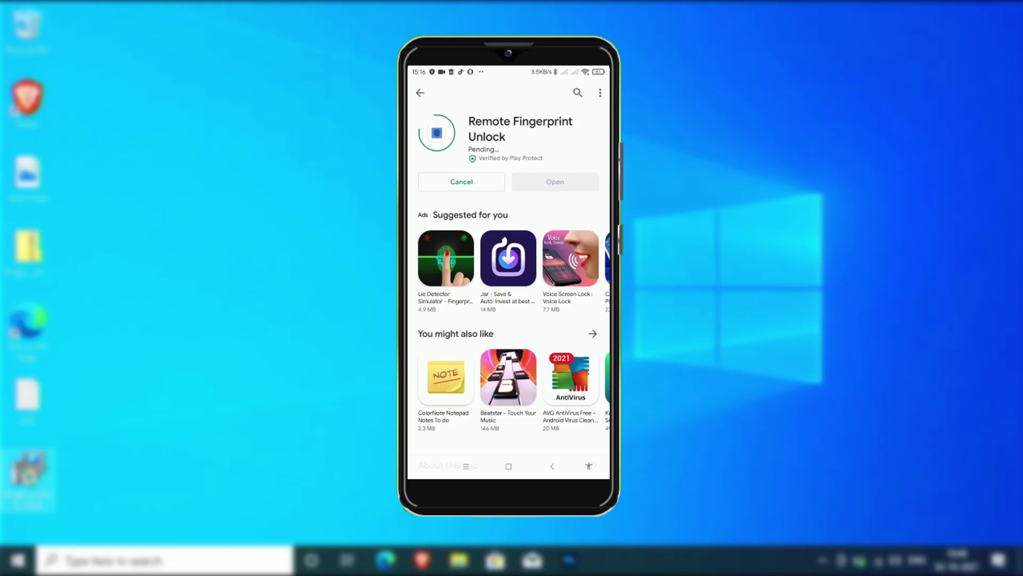
drag(431, 72, 480, 267)
drag(511, 386, 571, 160)
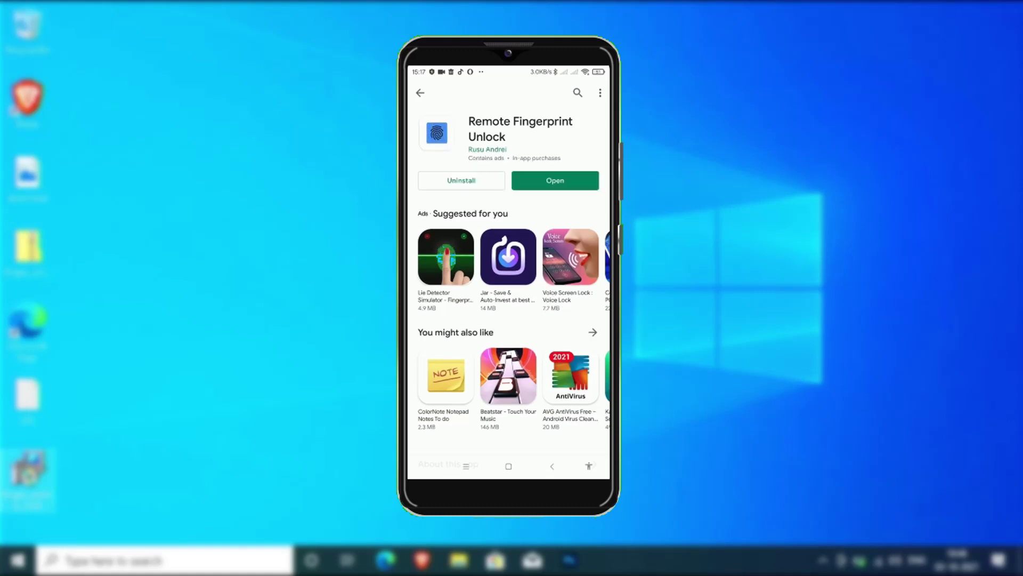
Step: Open the newly installed Remote Fingerprint Unlock app and dismiss its Welcome dialog
click(555, 180)
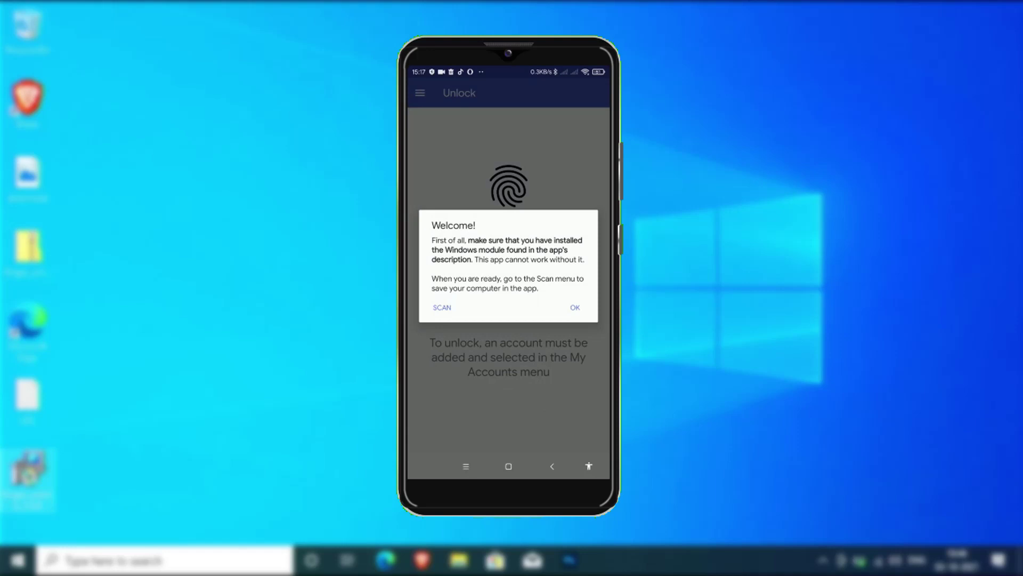
click(576, 308)
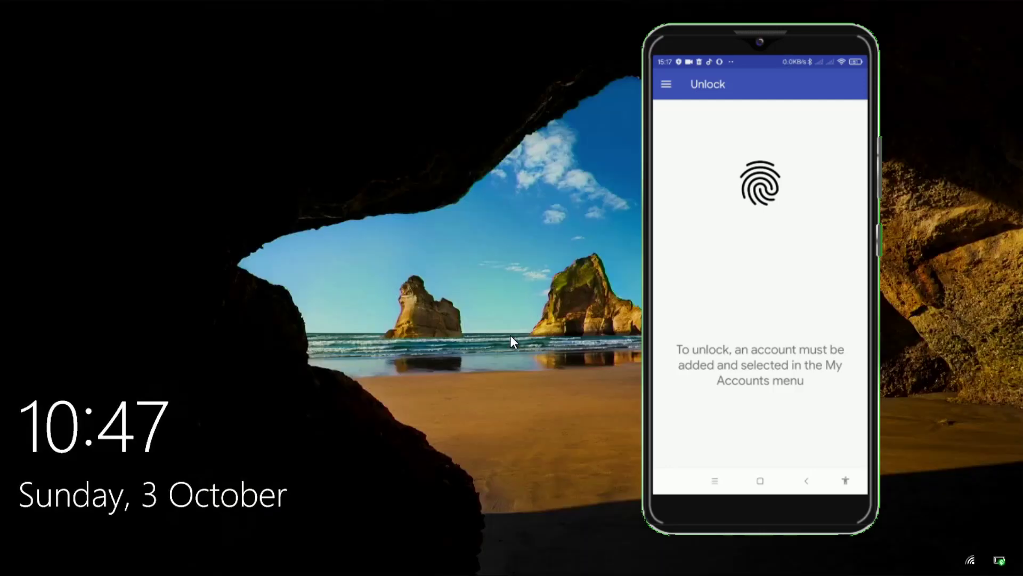
Step: Wake the PC's sign-in screen and choose the Fingerprint Unlock sign-in option
click(510, 336)
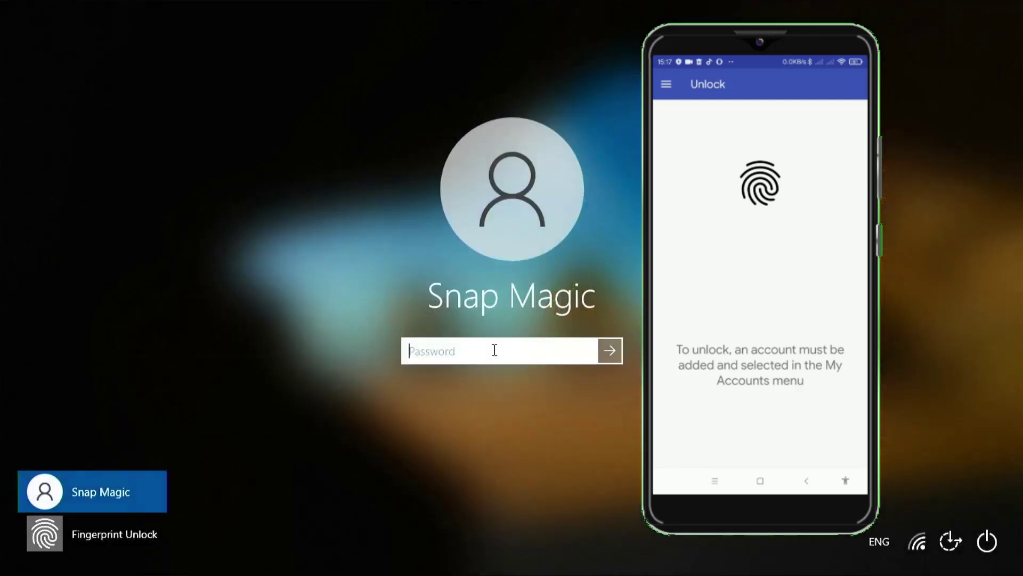
click(127, 531)
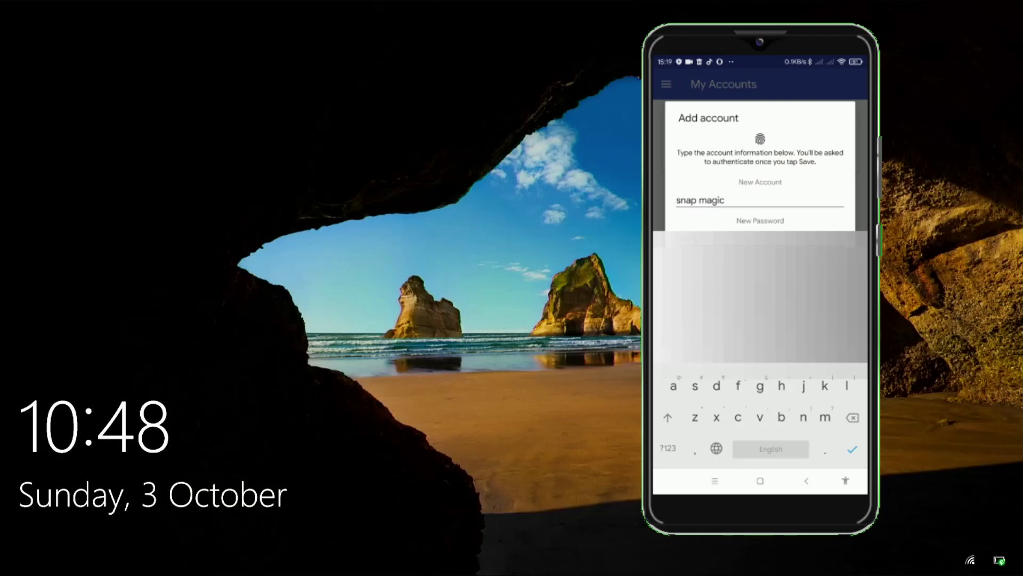
Step: Save the account with fingerprint authentication, accept the certificate check, and dismiss the Help dialog
click(827, 265)
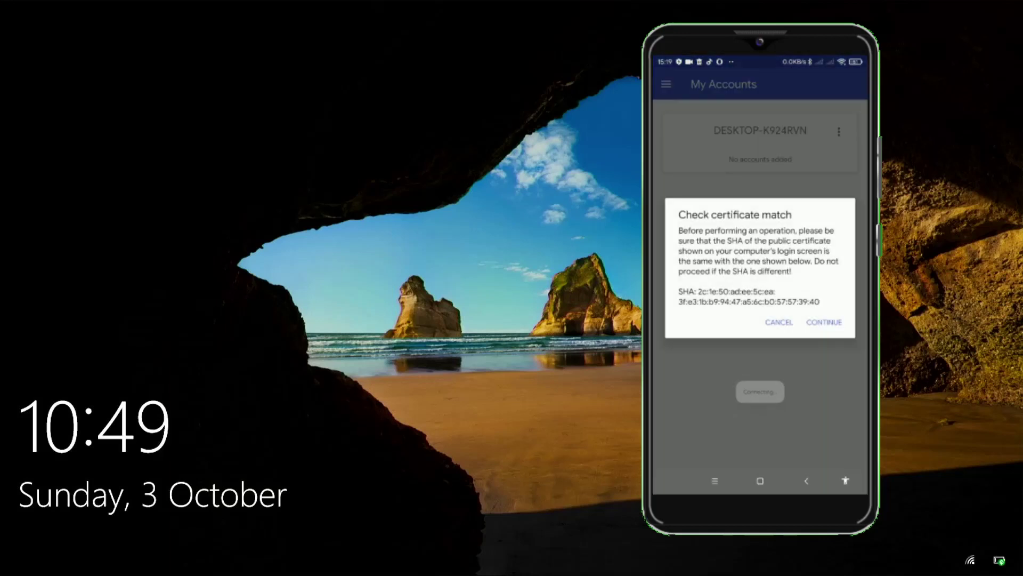
click(824, 322)
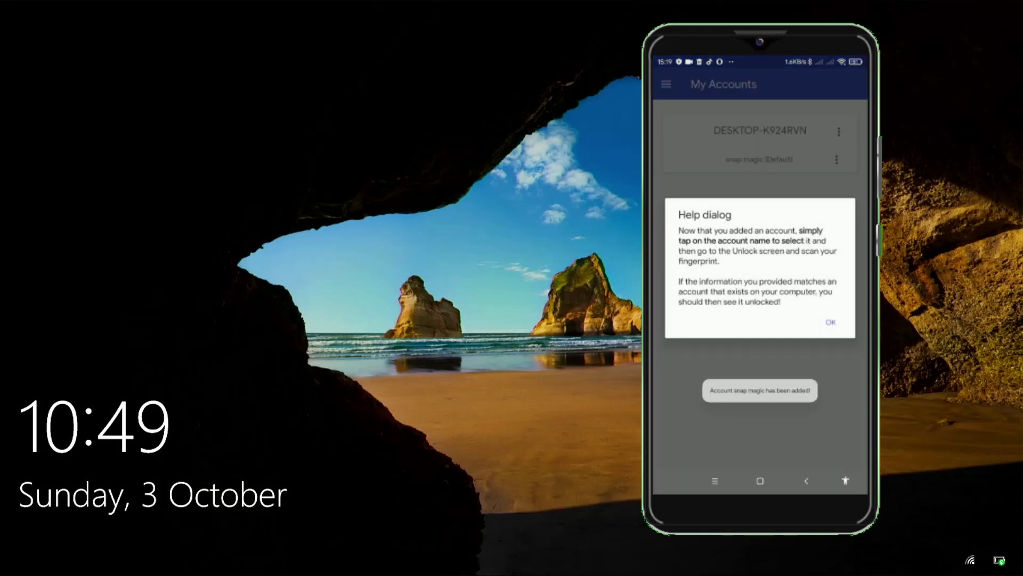
drag(834, 312, 822, 402)
click(833, 320)
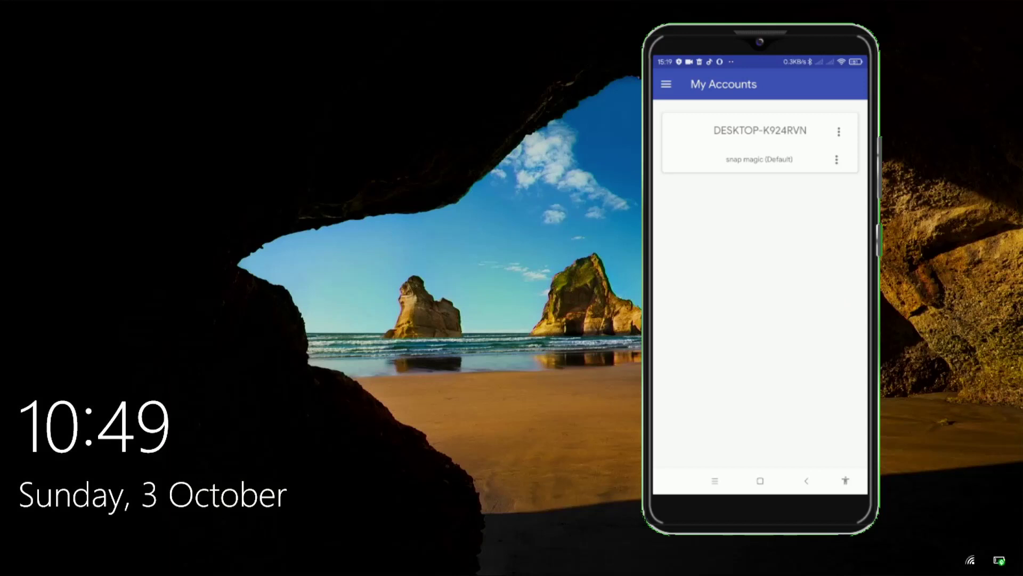
click(666, 85)
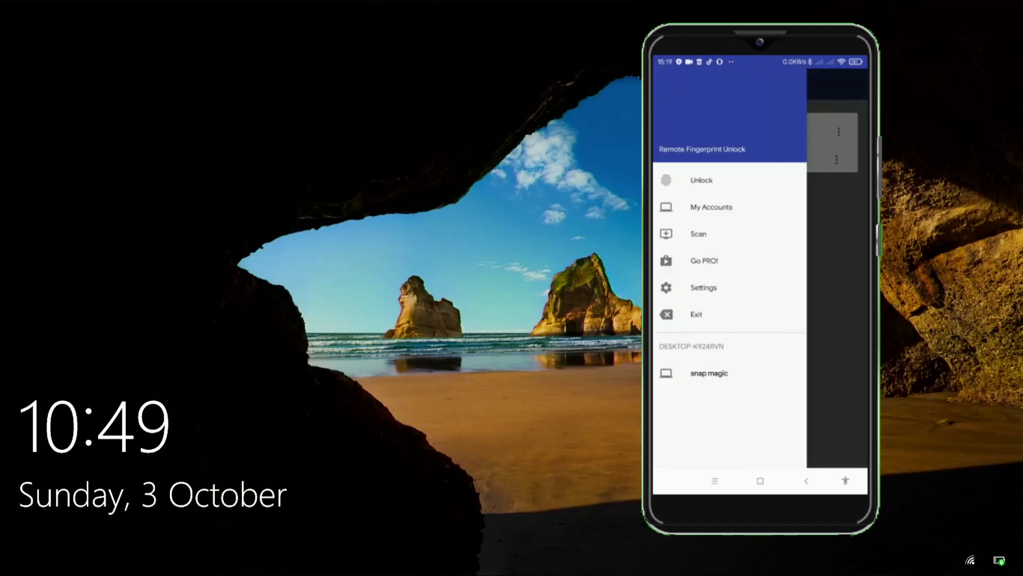